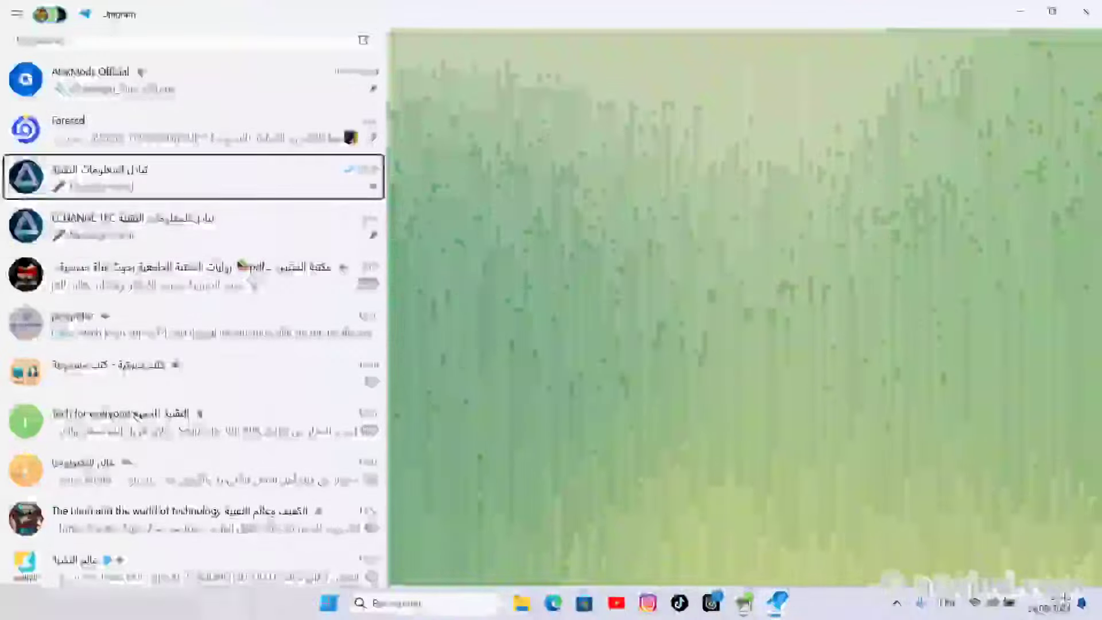
# Open the ECHANGE TEC channel from the chat list and show its information page.
pyautogui.press('Down')
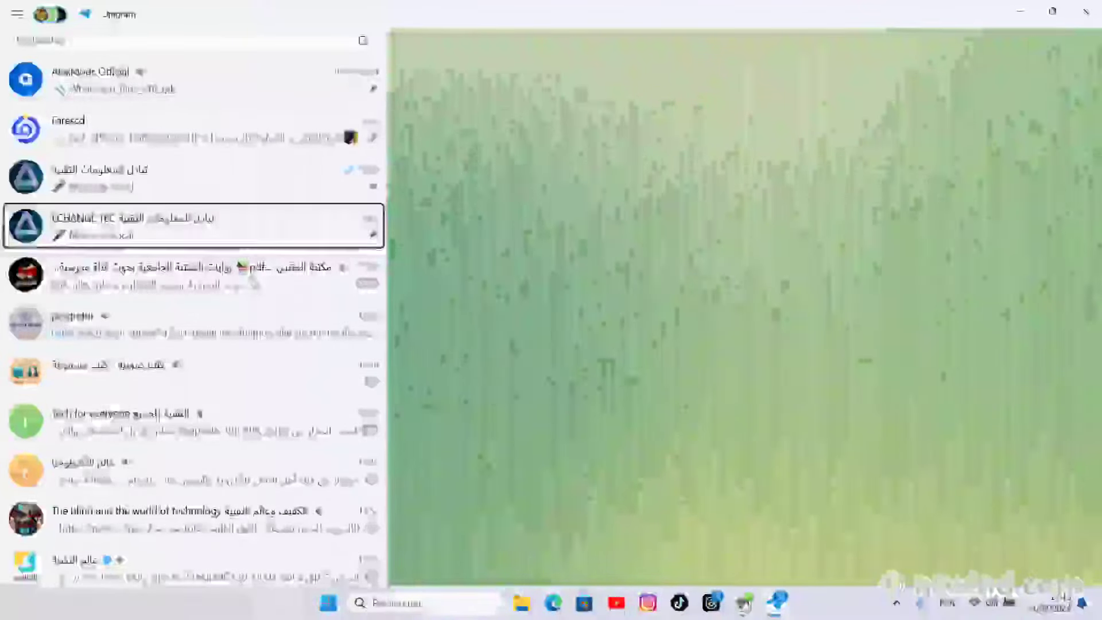
pyautogui.press('Return')
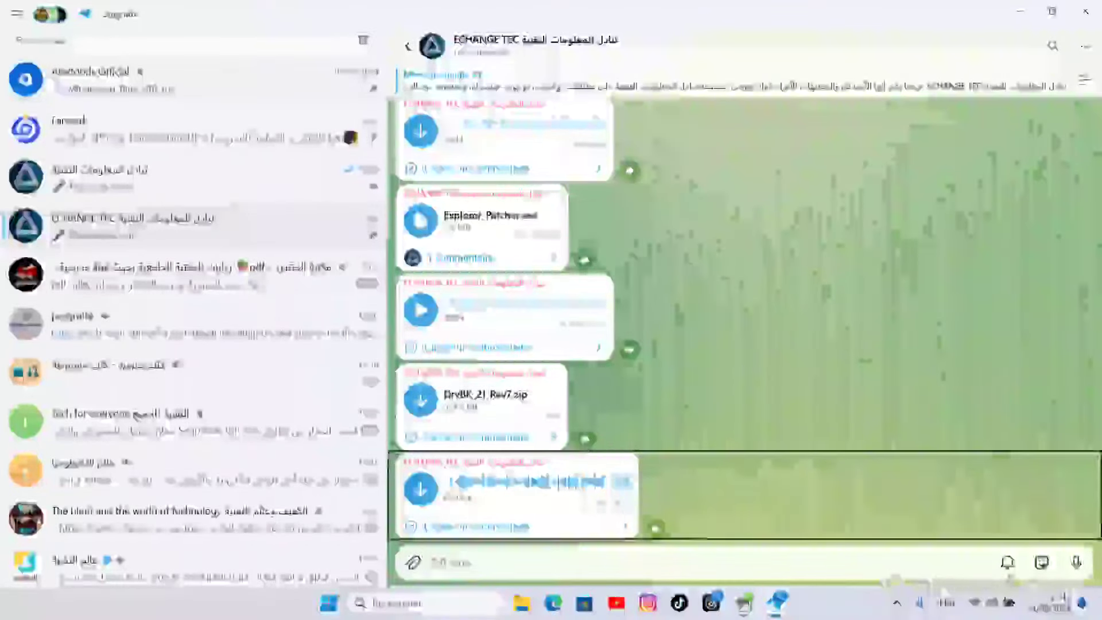
pyautogui.hotkey('shift', 'Tab')
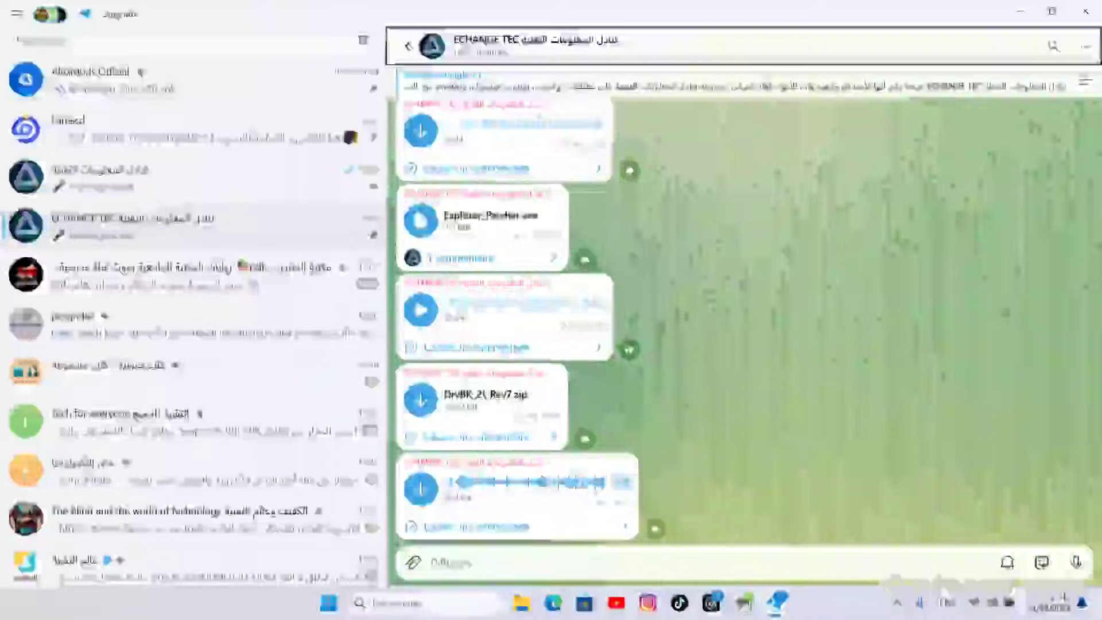
pyautogui.press('Return')
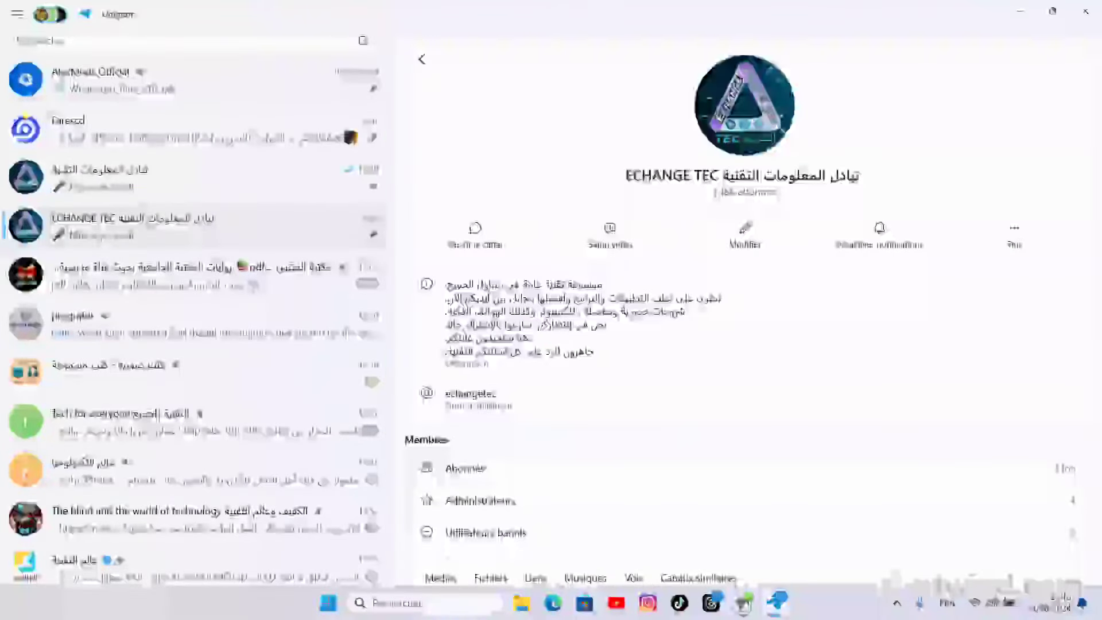
# Show the channel's shared files and search them for "app".
pyautogui.press('Tab')
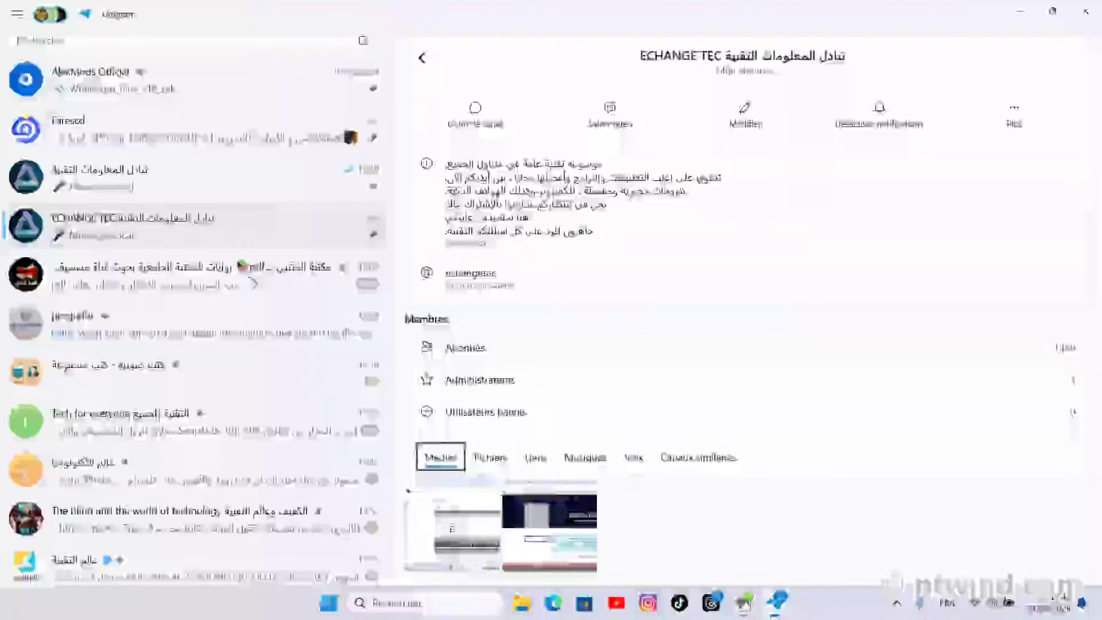
pyautogui.press('Right')
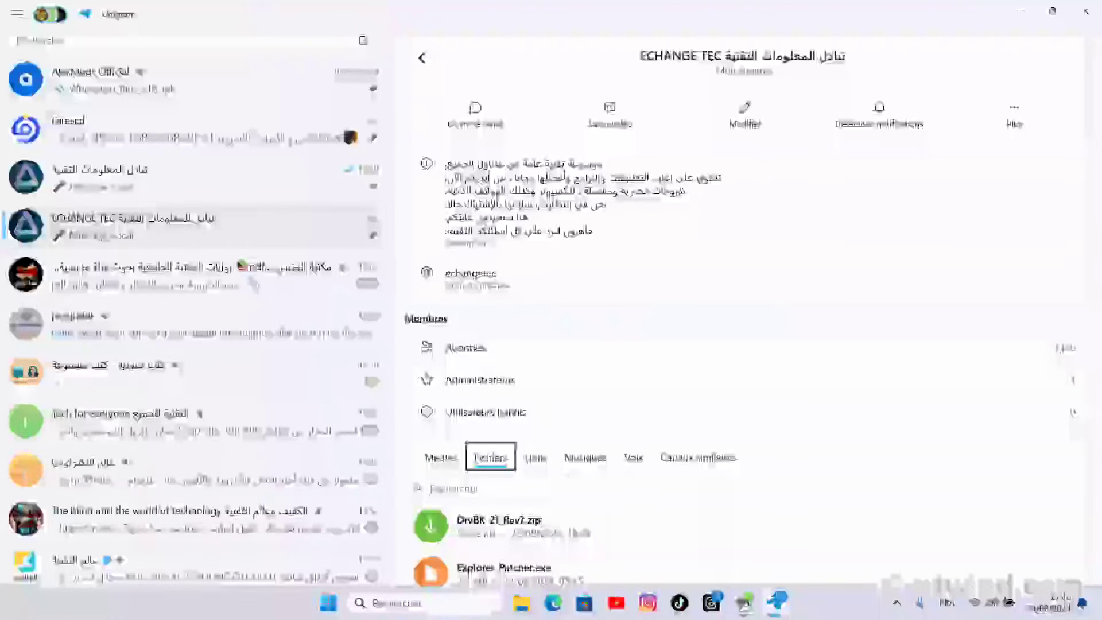
pyautogui.press('Tab')
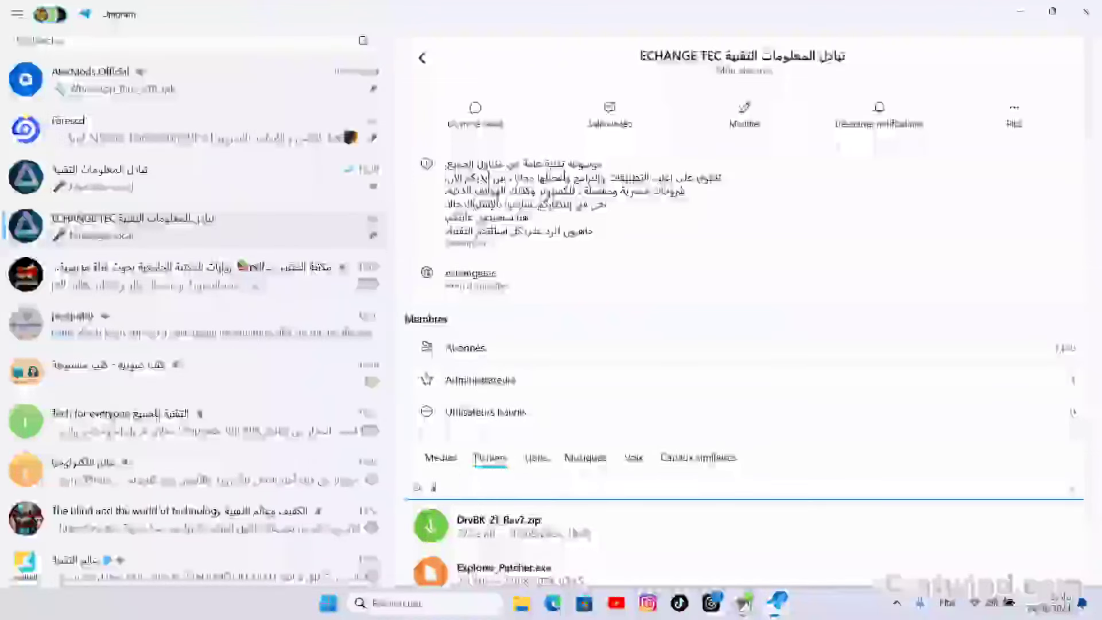
pyautogui.write('and')
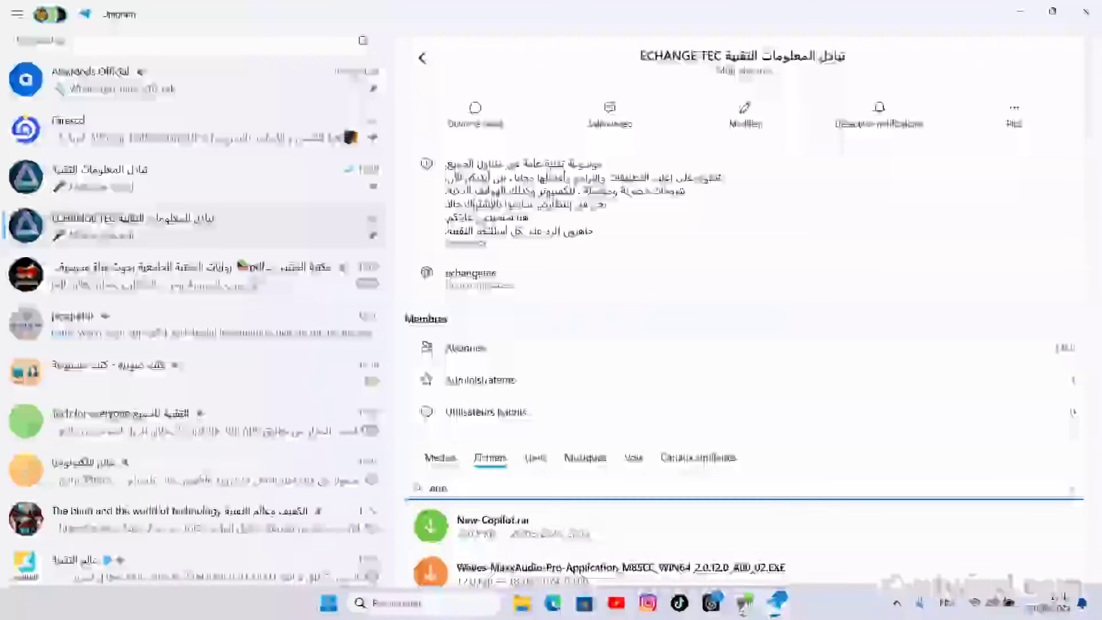
pyautogui.press('Tab')
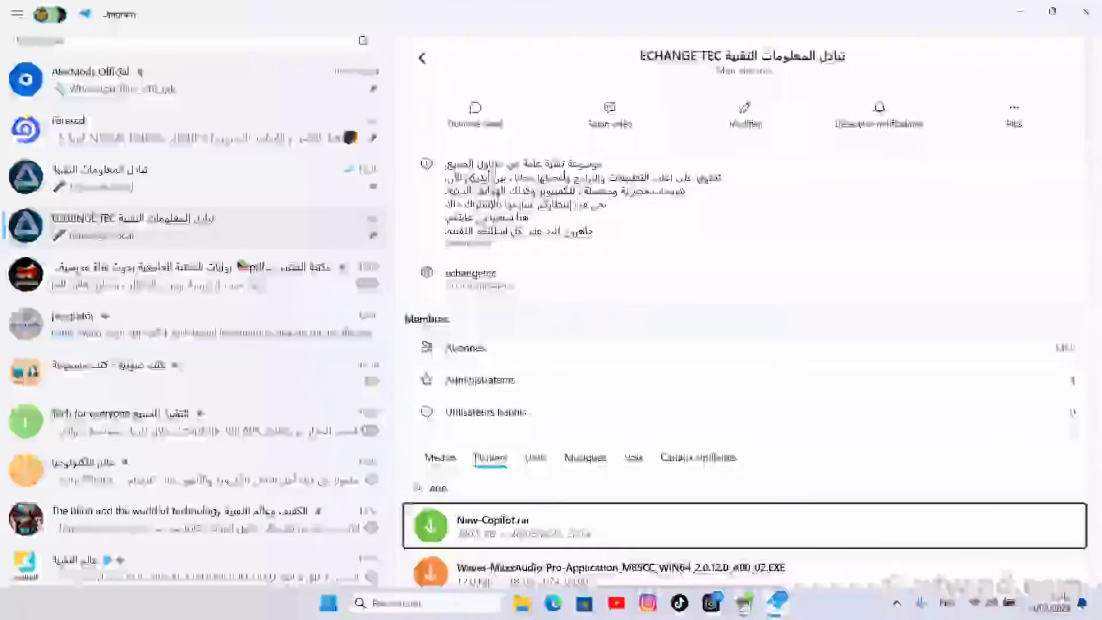
# Find AppsFolder.bat in the file results, open it in its download folder and run it.
pyautogui.press('Down')
pyautogui.press('Down')
pyautogui.press('Down')
pyautogui.press('Down')
pyautogui.press('Down')
pyautogui.press('Down')
pyautogui.press('Down')
pyautogui.press('Down')
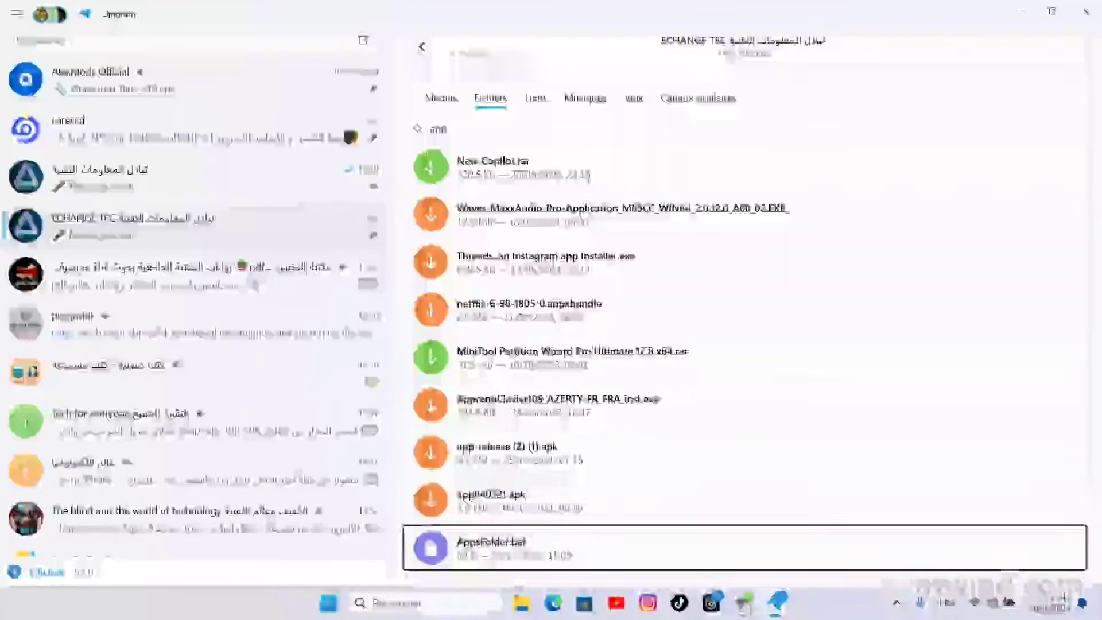
pyautogui.press('Tab')
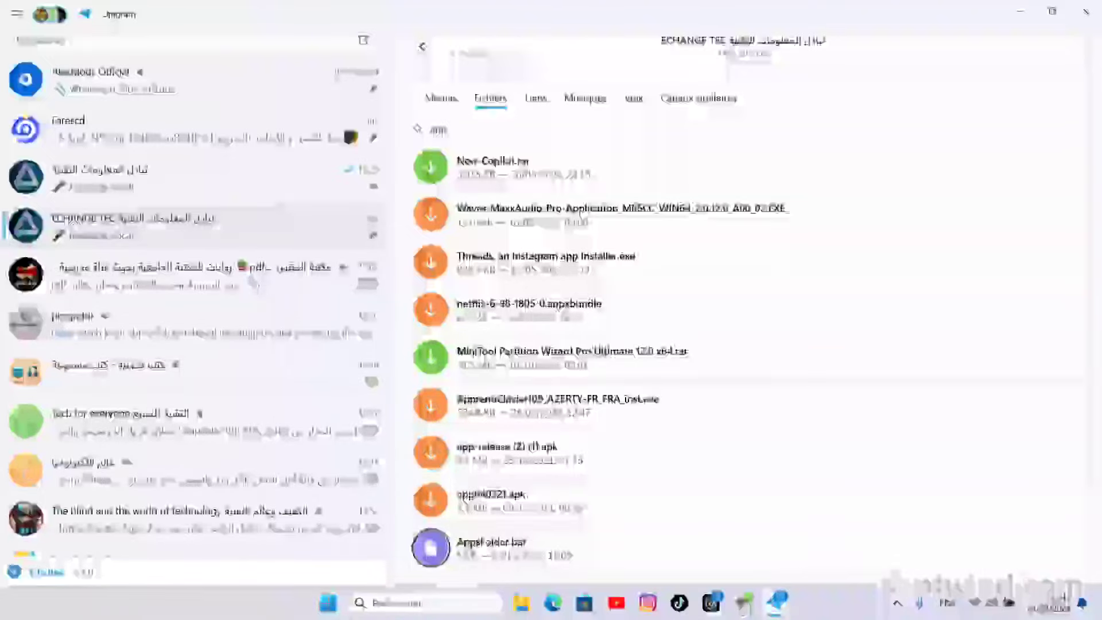
pyautogui.press('Return')
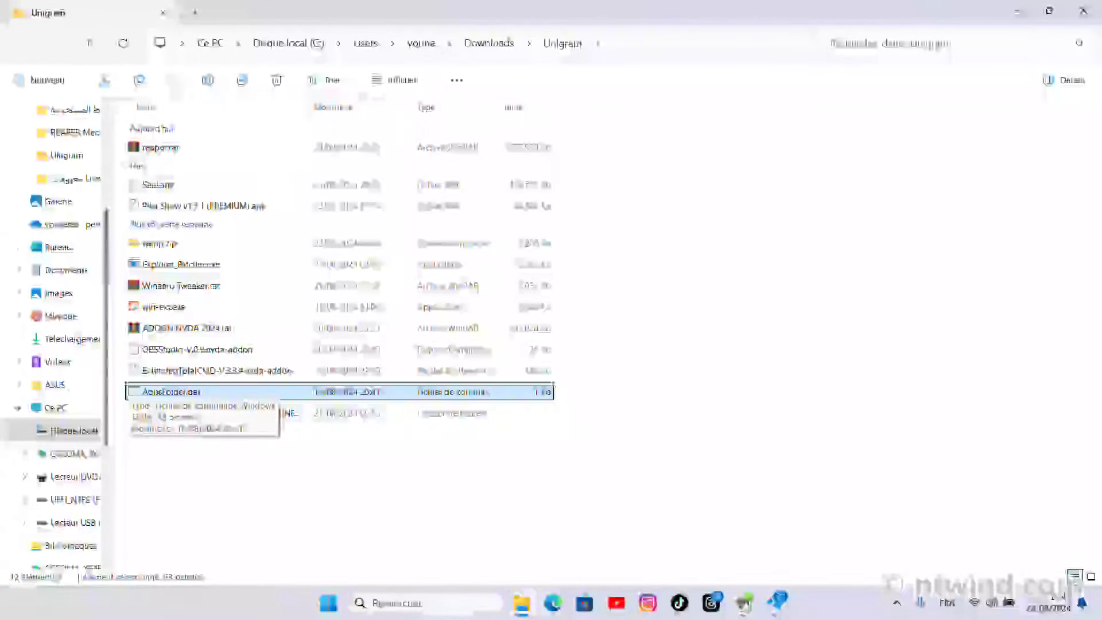
pyautogui.press('Return')
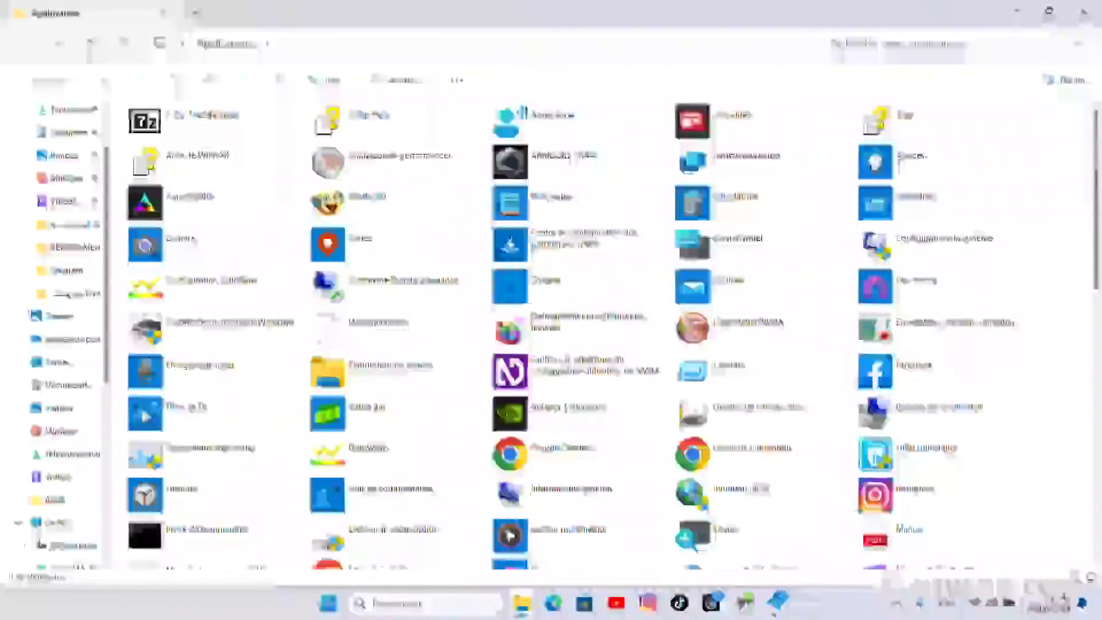
# Find WhatsApp in the Applications folder and create a desktop shortcut for it.
pyautogui.press('w')
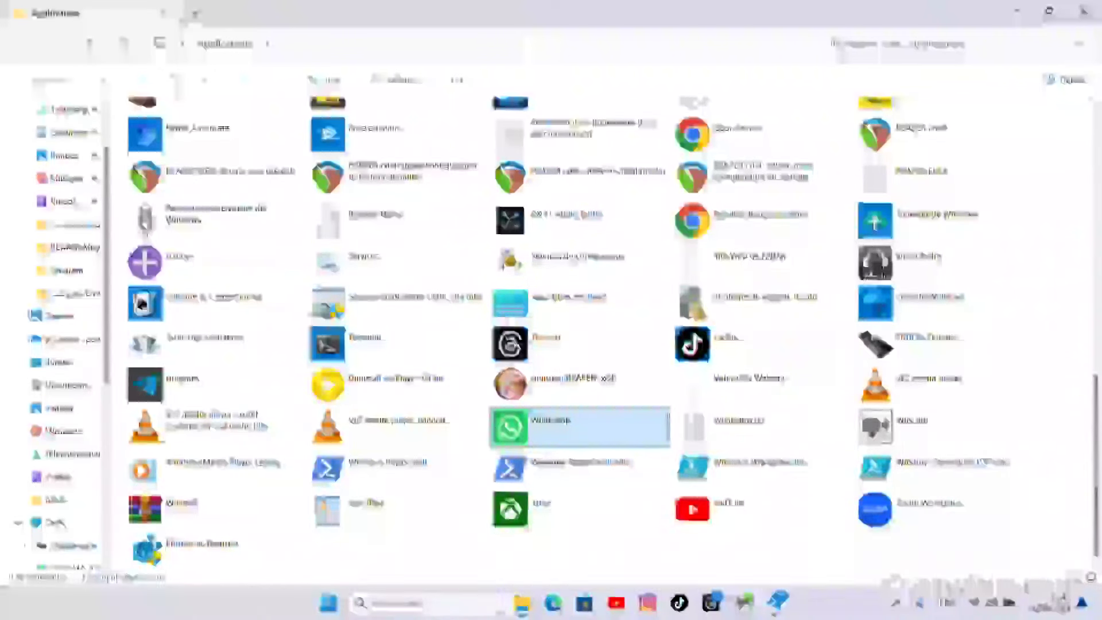
pyautogui.rightClick(532, 429)
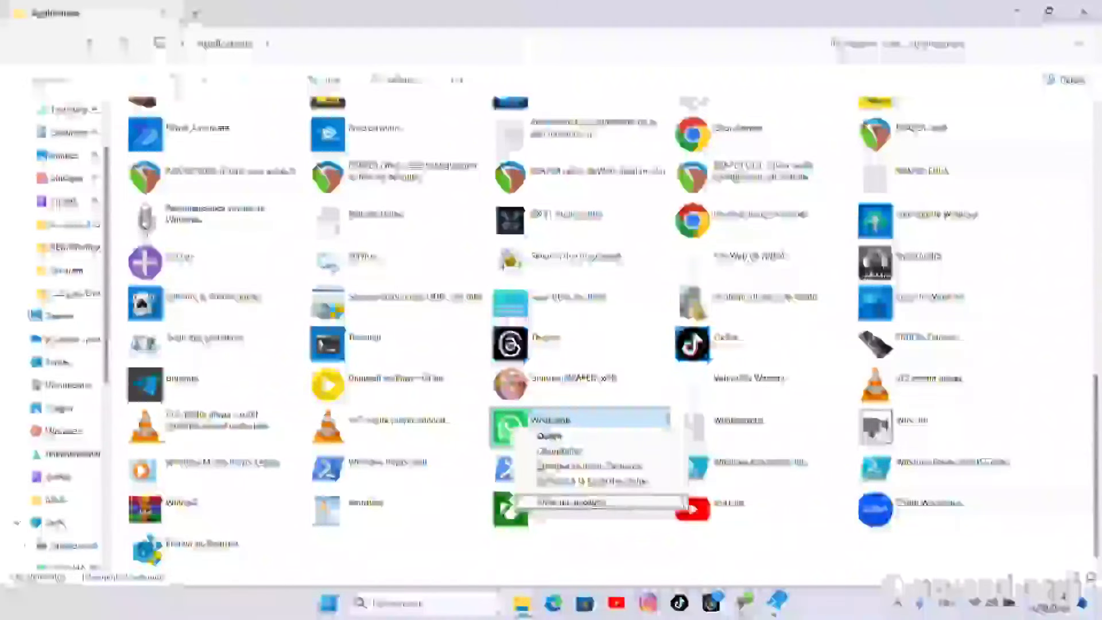
pyautogui.click(572, 502)
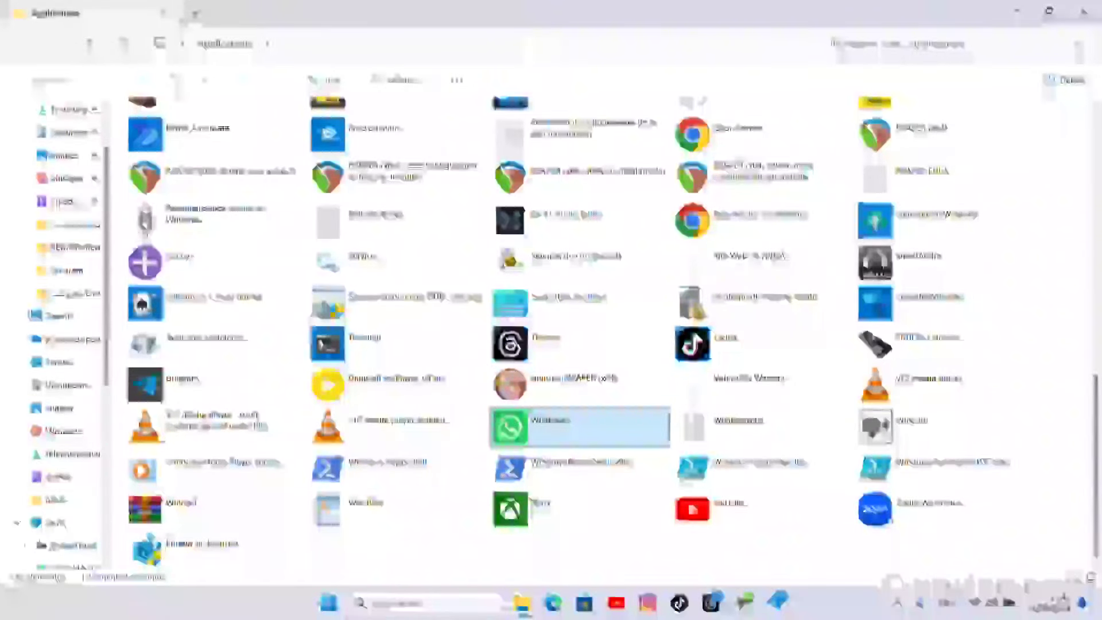
# Show the desktop and rename the new WhatsApp shortcut, deleting the shortcut suffix from its name.
pyautogui.press('super+d')
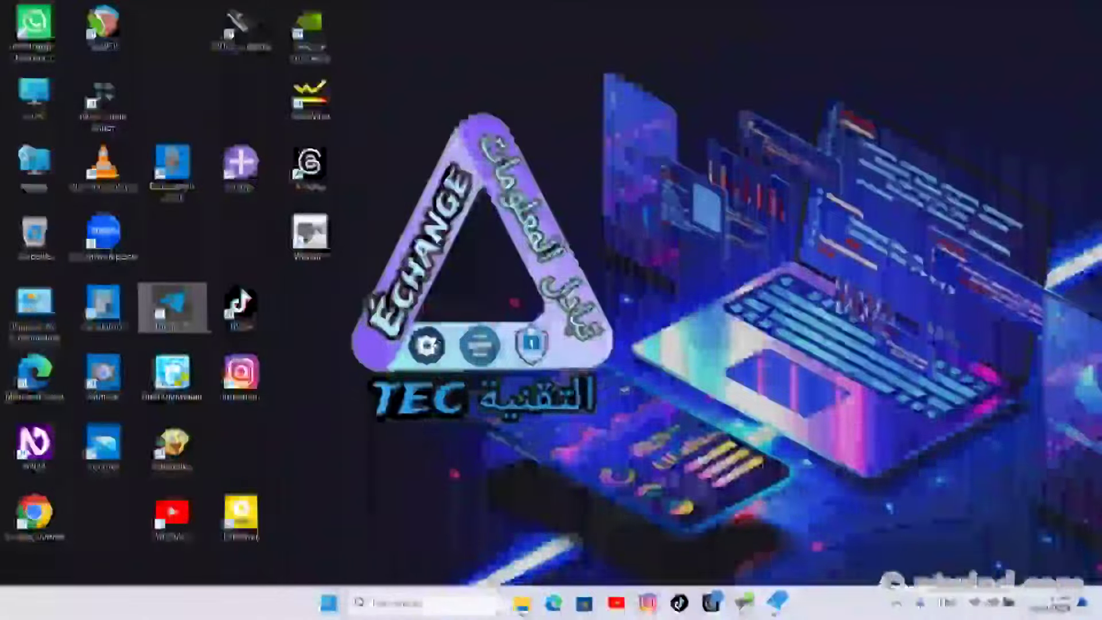
pyautogui.press('Home')
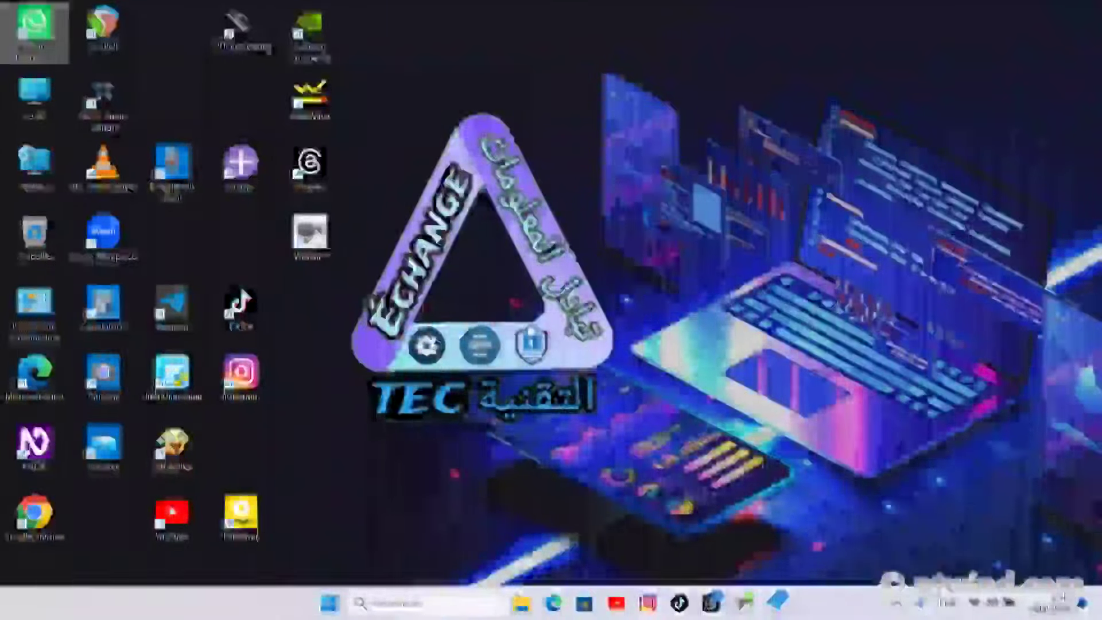
pyautogui.press('F2')
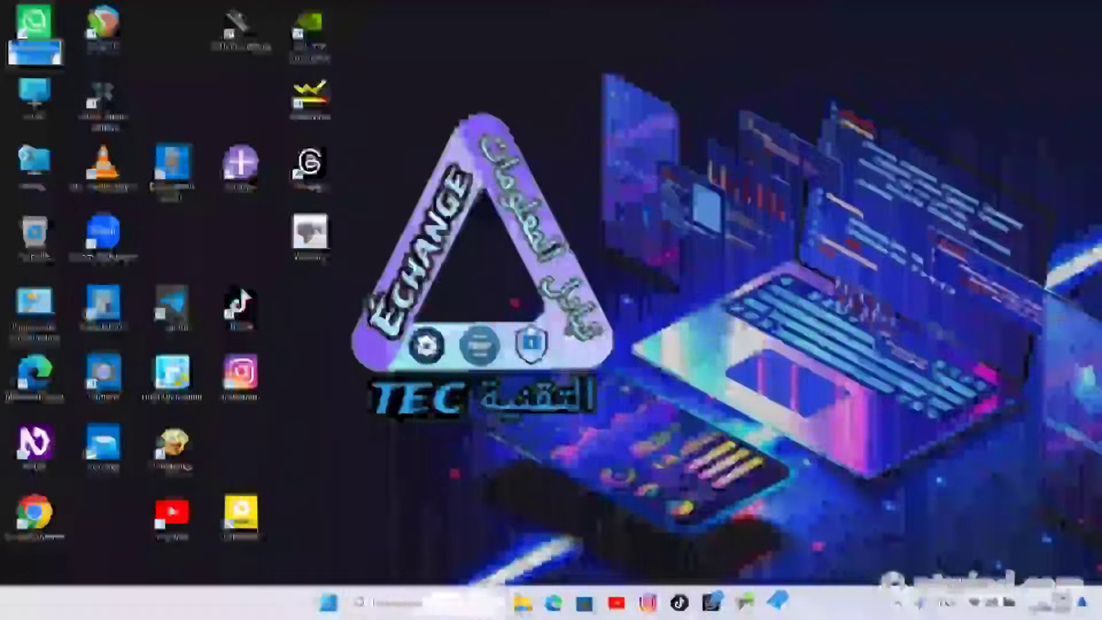
pyautogui.press('Right')
pyautogui.press('BackSpace')
pyautogui.press('BackSpace')
pyautogui.press('BackSpace')
pyautogui.press('BackSpace')
pyautogui.press('BackSpace')
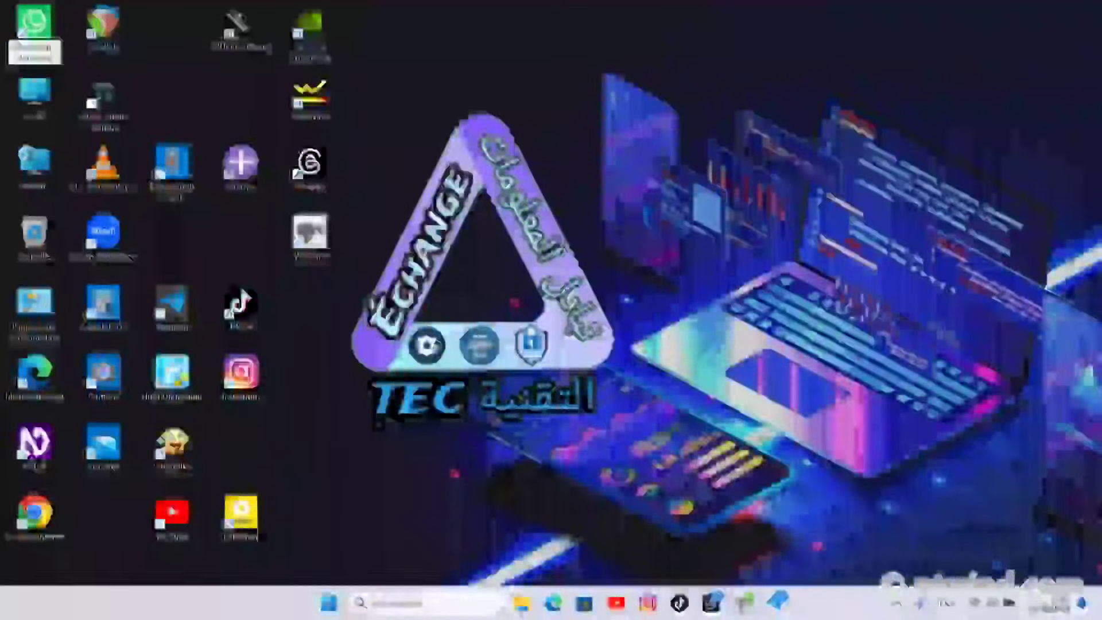
pyautogui.press('BackSpace')
pyautogui.press('BackSpace')
pyautogui.press('BackSpace')
pyautogui.press('BackSpace')
pyautogui.press('BackSpace')
pyautogui.press('BackSpace')
pyautogui.press('BackSpace')
pyautogui.press('BackSpace')
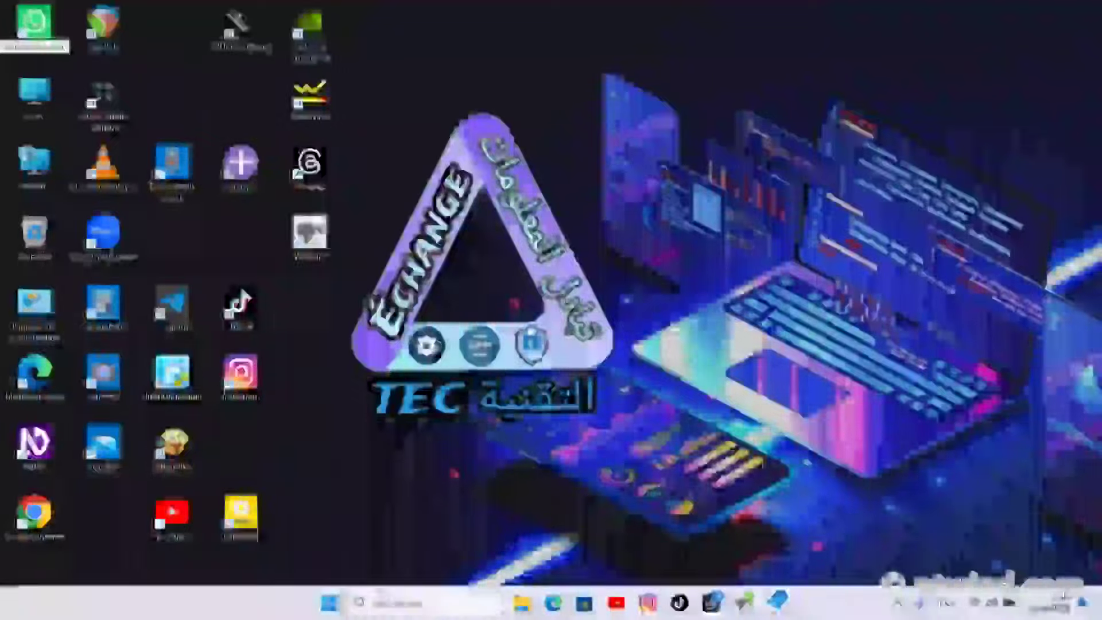
pyautogui.press('BackSpace')
pyautogui.press('BackSpace')
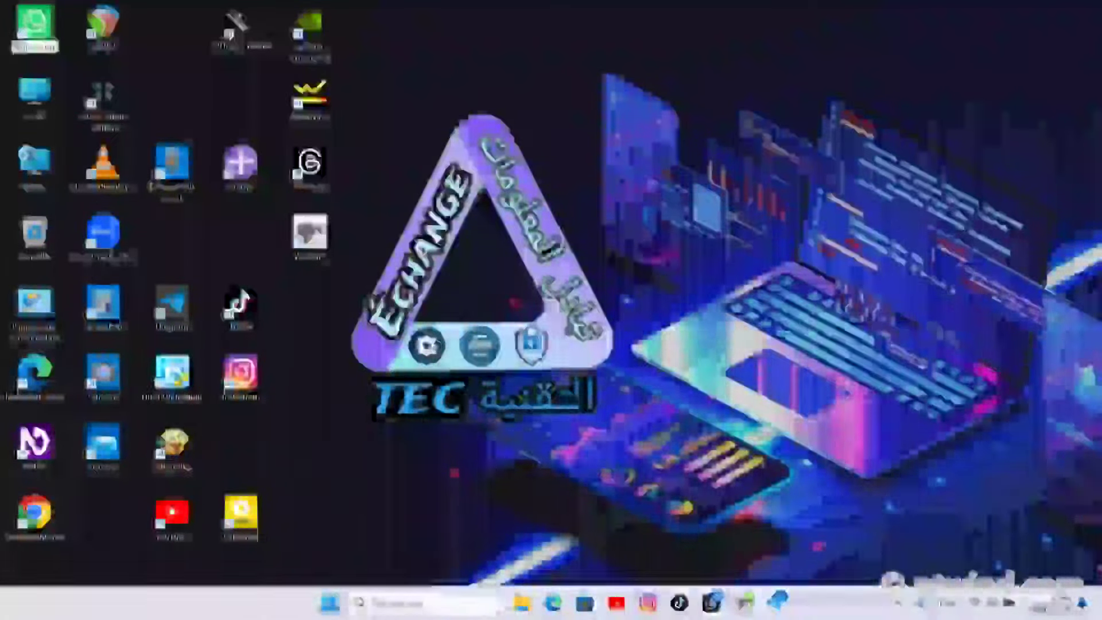
pyautogui.press('Return')
pyautogui.press('Down')
pyautogui.press('Down')
pyautogui.press('Up')
pyautogui.press('Up')
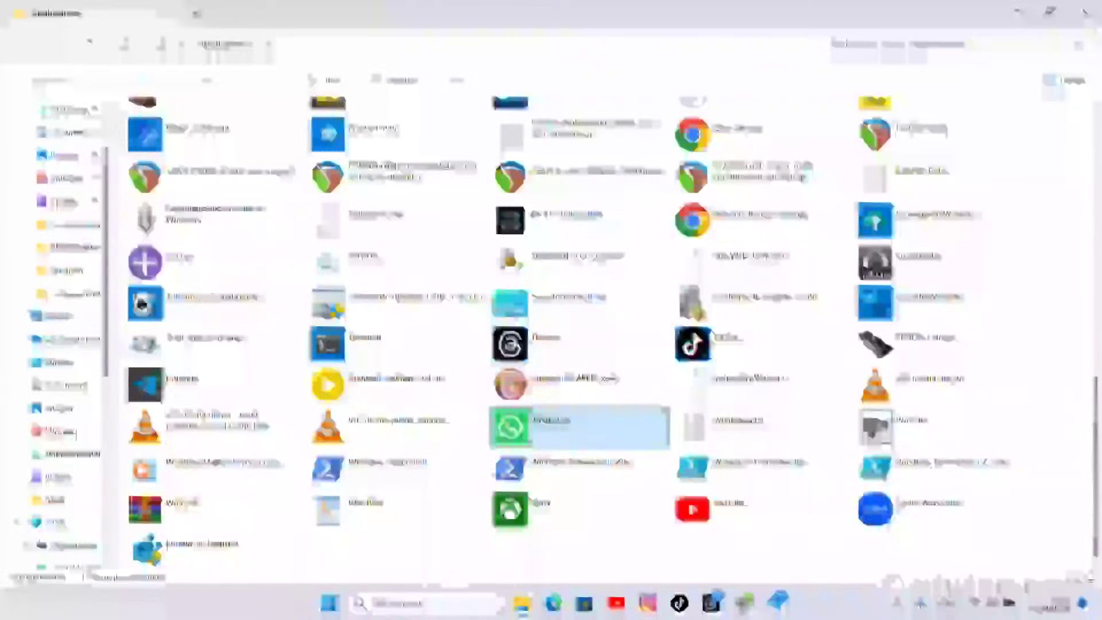
# Find Unigram in the Applications folder and create a desktop shortcut for it.
pyautogui.press('u')
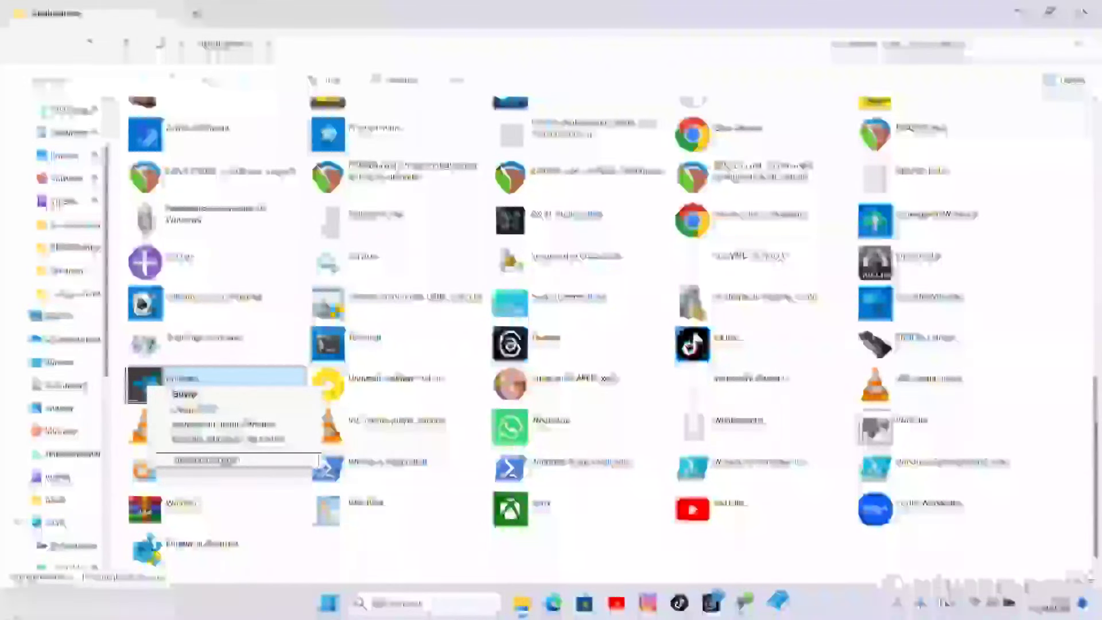
pyautogui.click(237, 460)
pyautogui.click(583, 304)
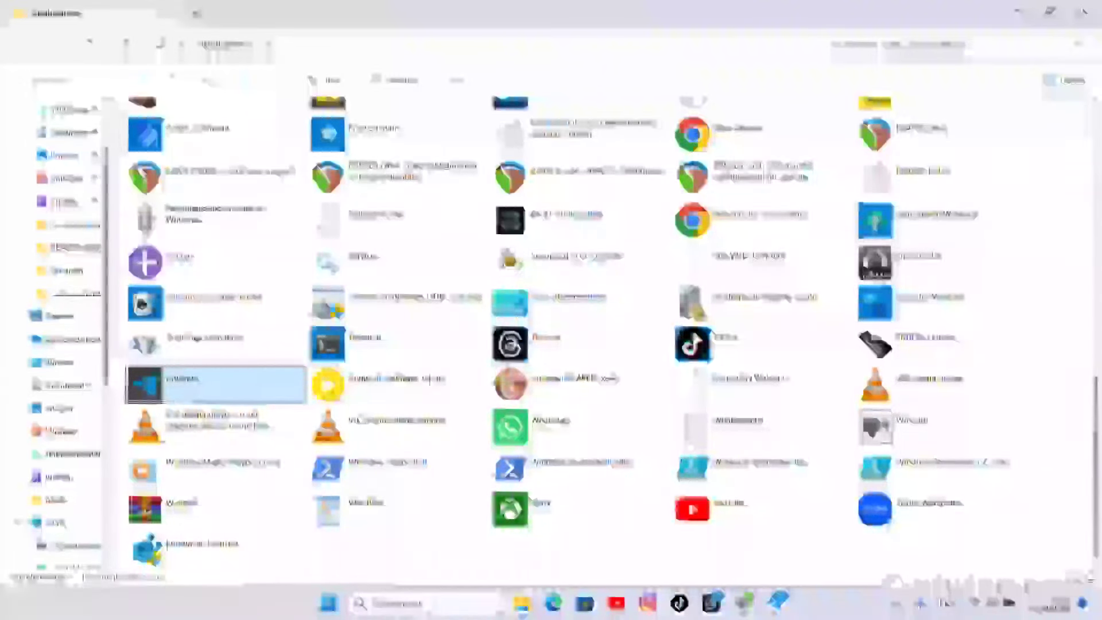
# Find Messenger in the Applications folder and create a desktop shortcut for it.
pyautogui.write('me')
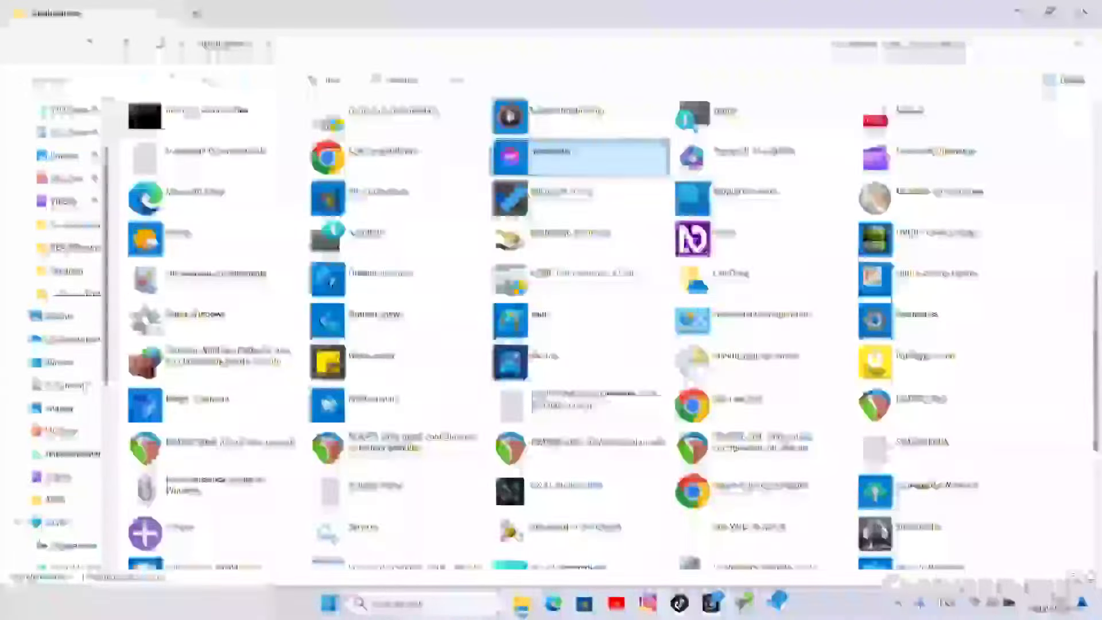
pyautogui.hotkey('shift', 'F10')
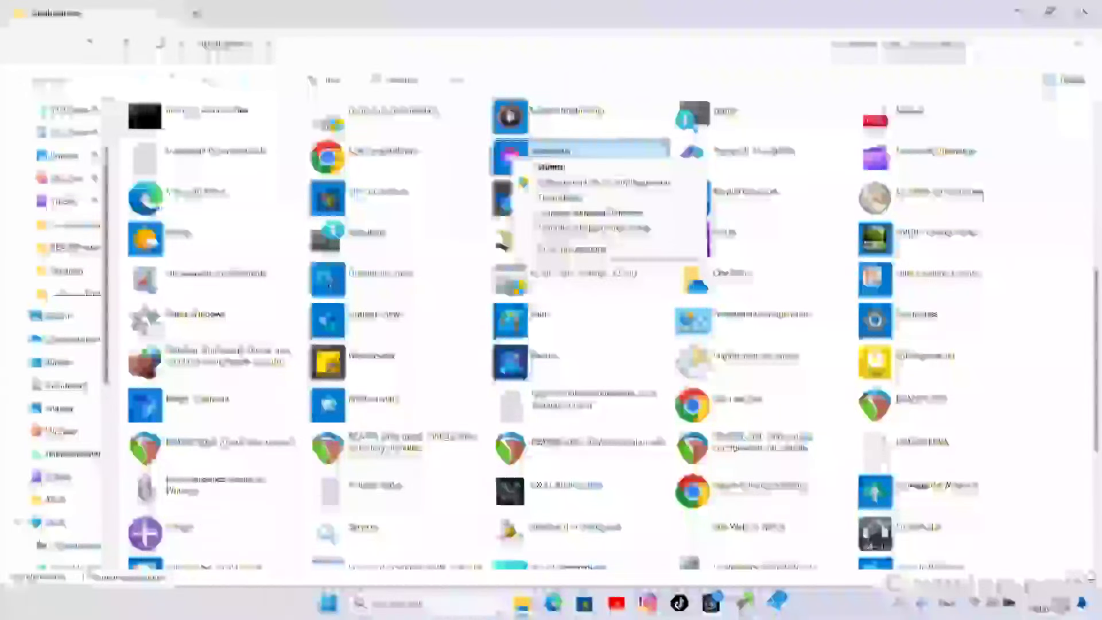
pyautogui.press('Up')
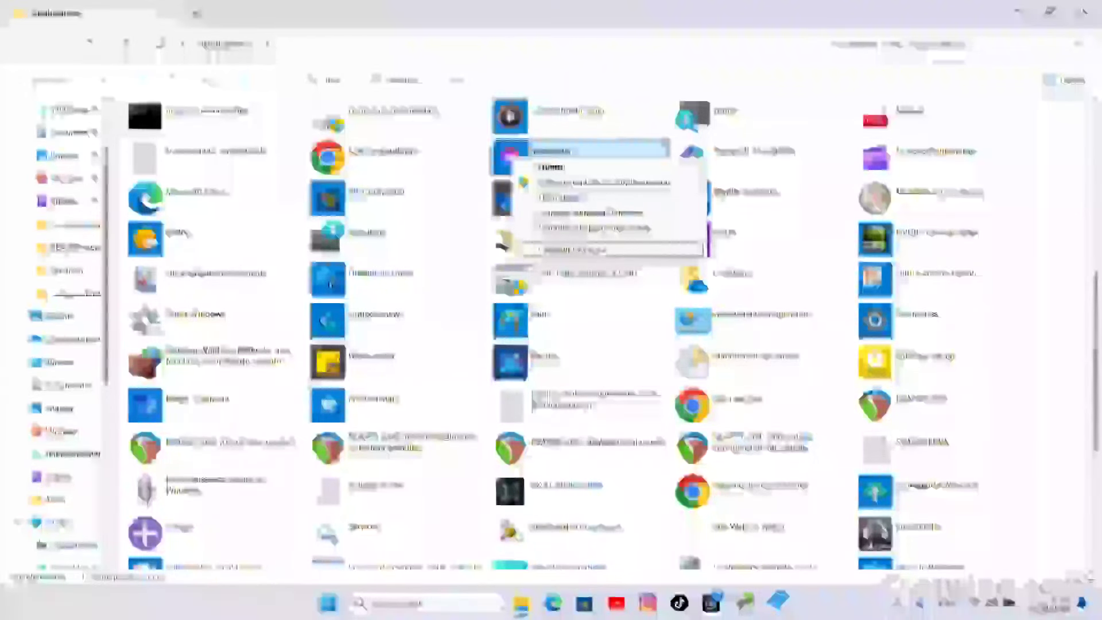
pyautogui.press('Return')
pyautogui.press('Return')
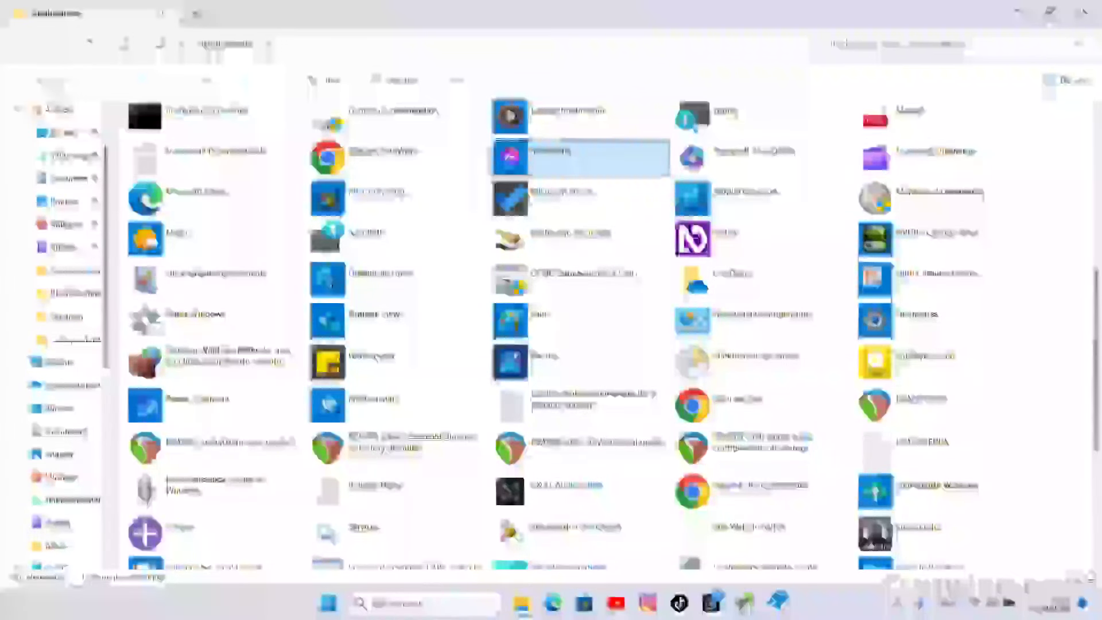
# Browse the Applications folder past Instagram and create a desktop shortcut for Bloc-notes.
pyautogui.write('ins')
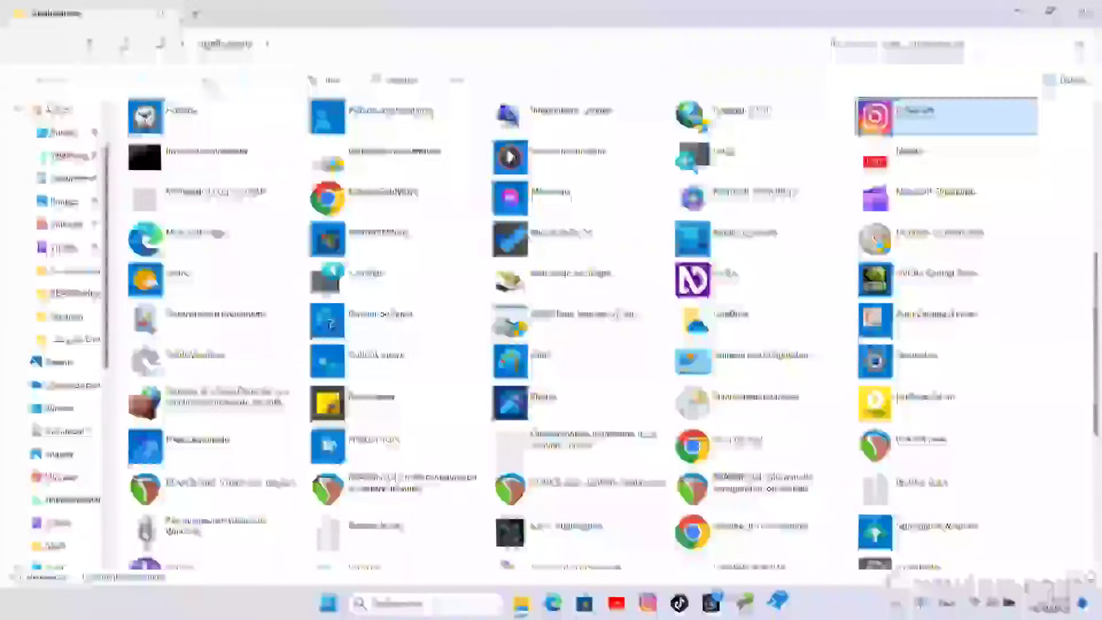
pyautogui.scroll(-5, 574, 315)
pyautogui.rightClick(514, 117)
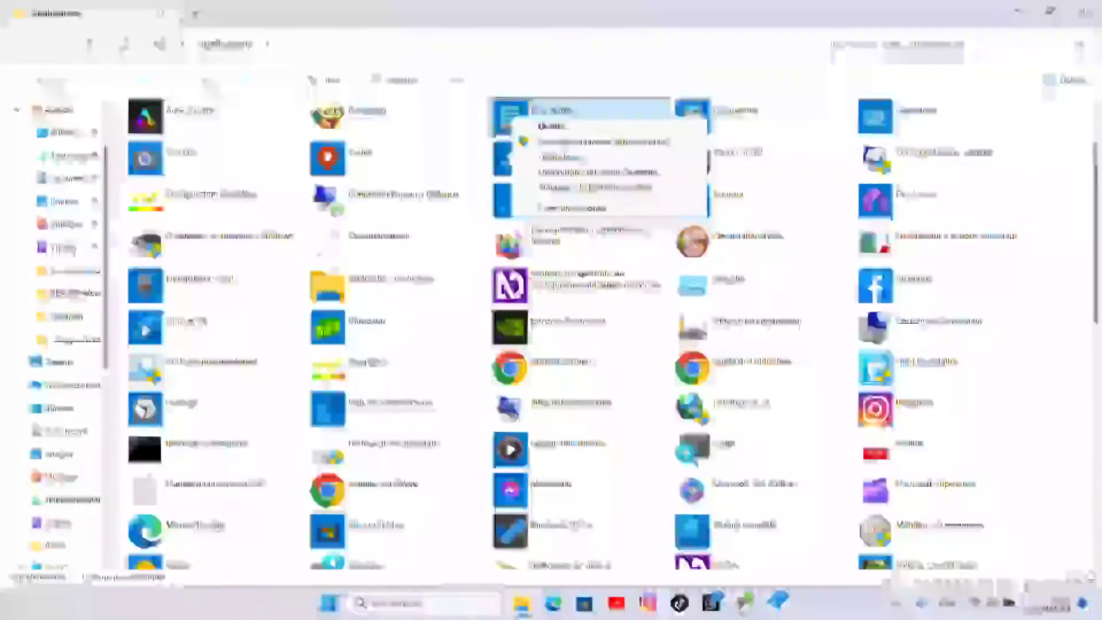
pyautogui.click(574, 209)
pyautogui.click(580, 300)
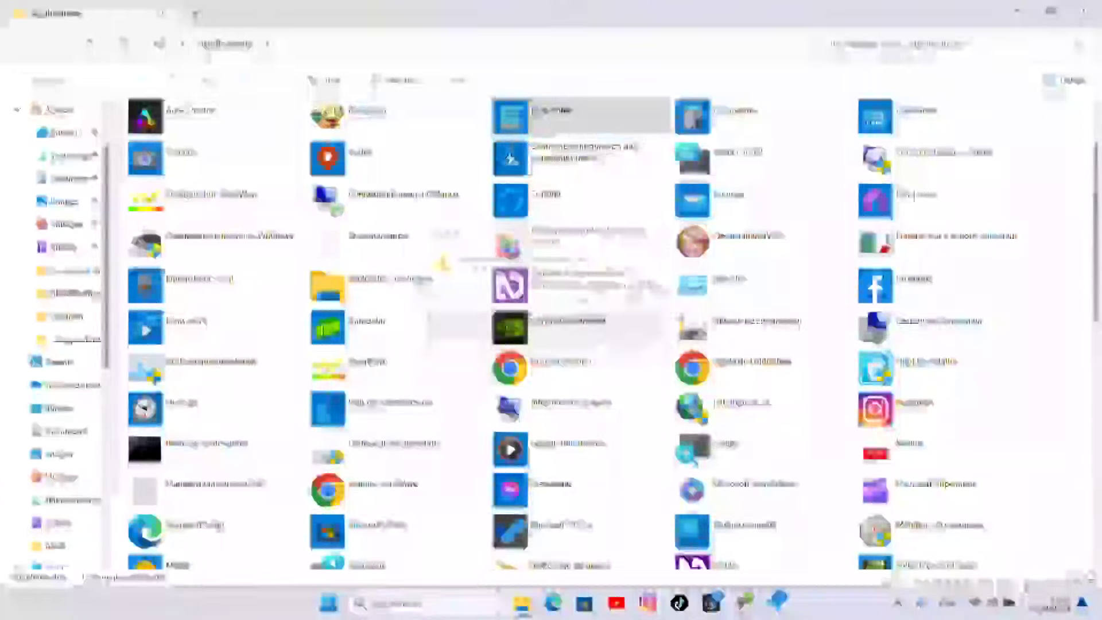
# Select Microsoft Store in the Applications folder and create a desktop shortcut for it.
pyautogui.click(398, 530)
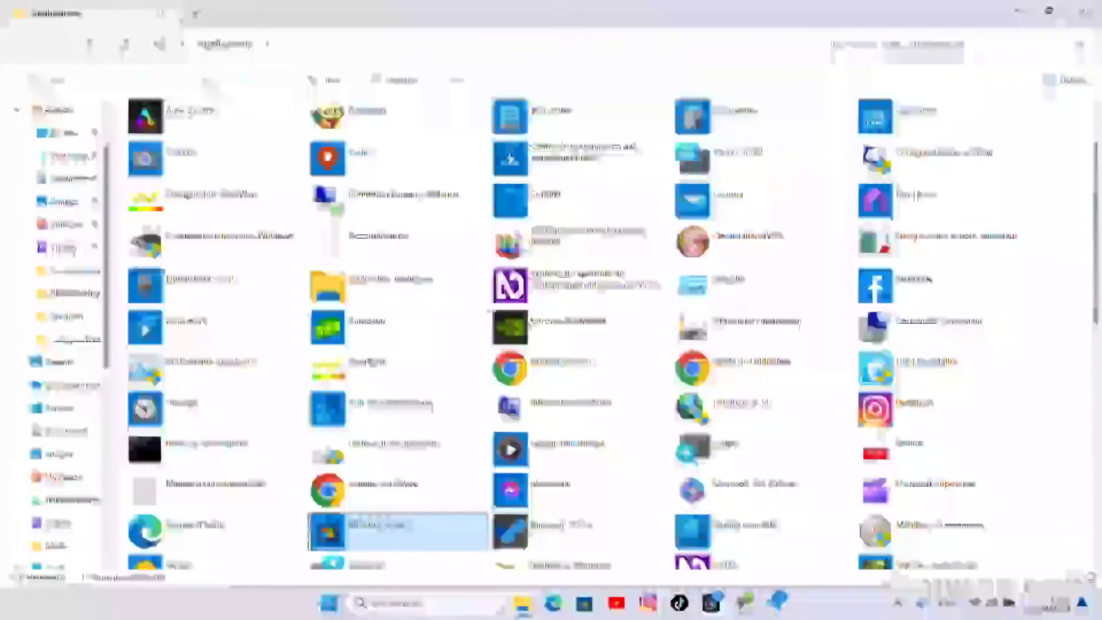
pyautogui.rightClick(339, 532)
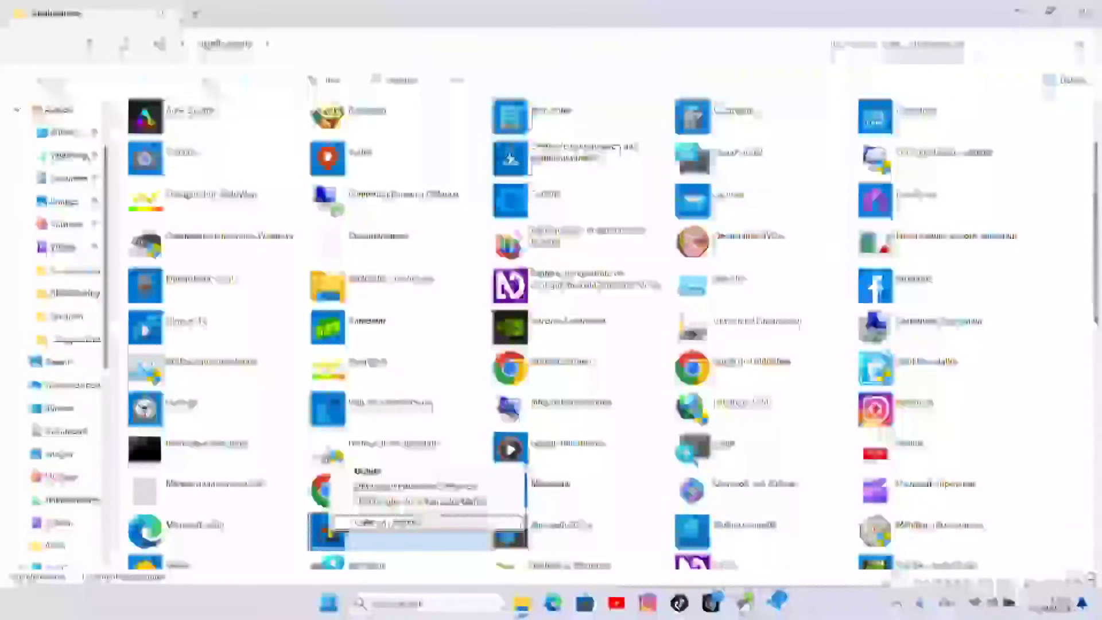
pyautogui.click(393, 524)
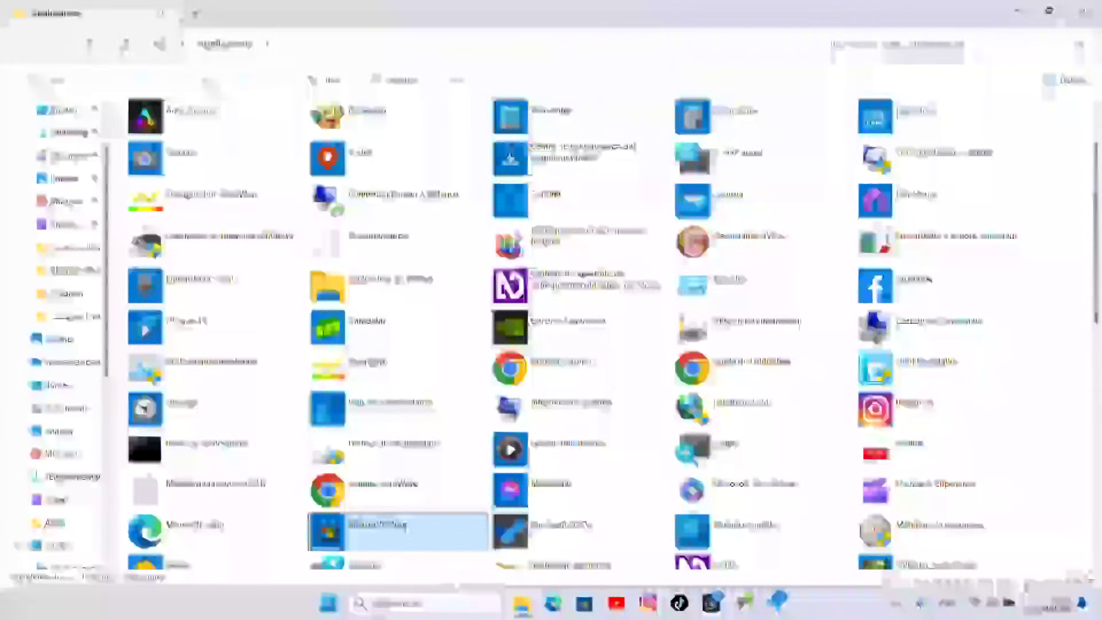
# Close the Applications folder and rename the Messenger desktop shortcut by removing the shortcut suffix from its name.
pyautogui.click(1082, 11)
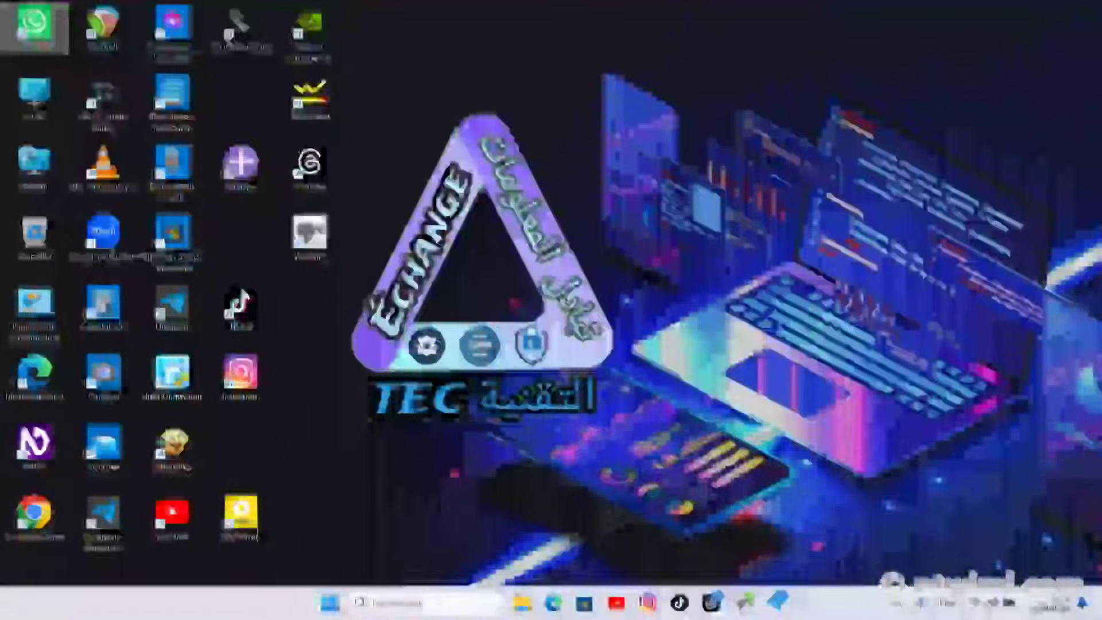
pyautogui.click(172, 31)
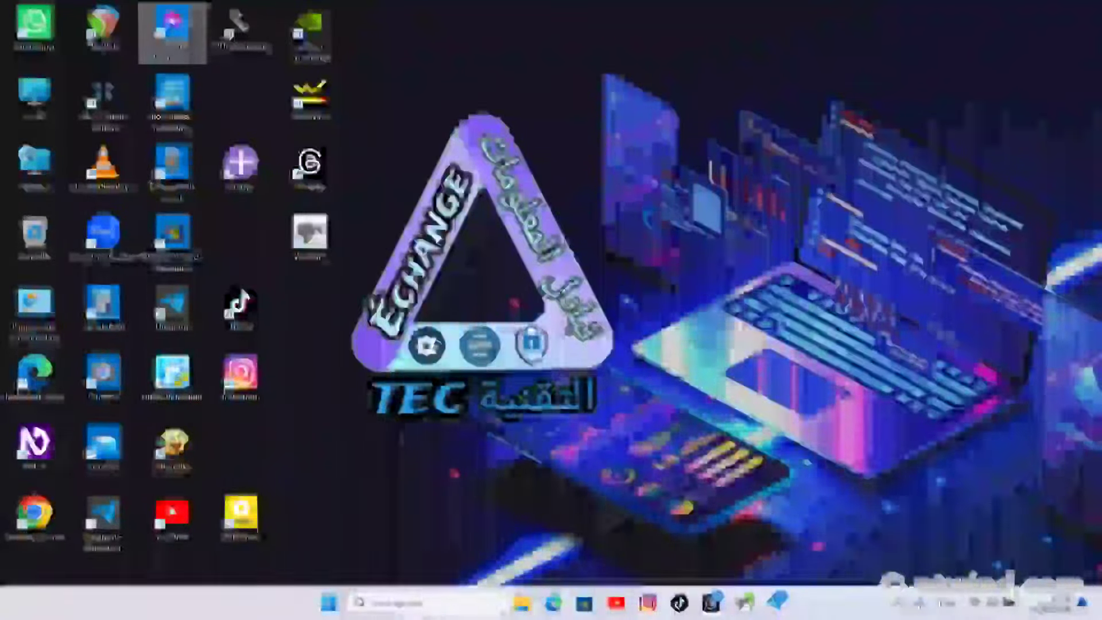
pyautogui.press('F2')
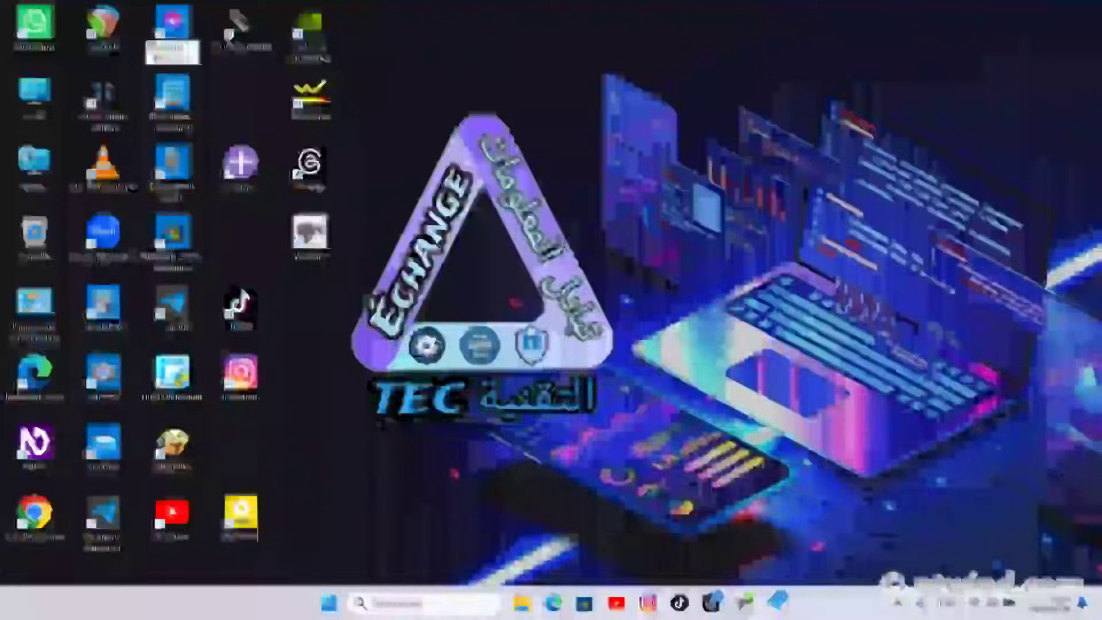
pyautogui.press('BackSpace')
pyautogui.press('BackSpace')
pyautogui.press('BackSpace')
pyautogui.press('BackSpace')
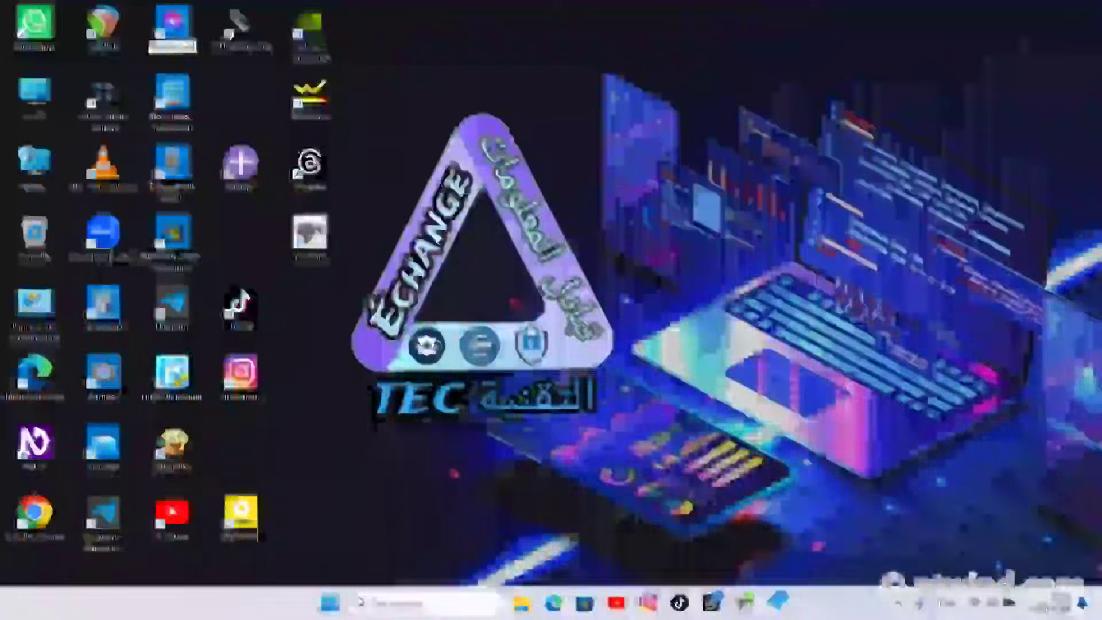
# Rename the Bloc-notes desktop shortcut by removing the shortcut suffix from its name.
pyautogui.click(172, 103)
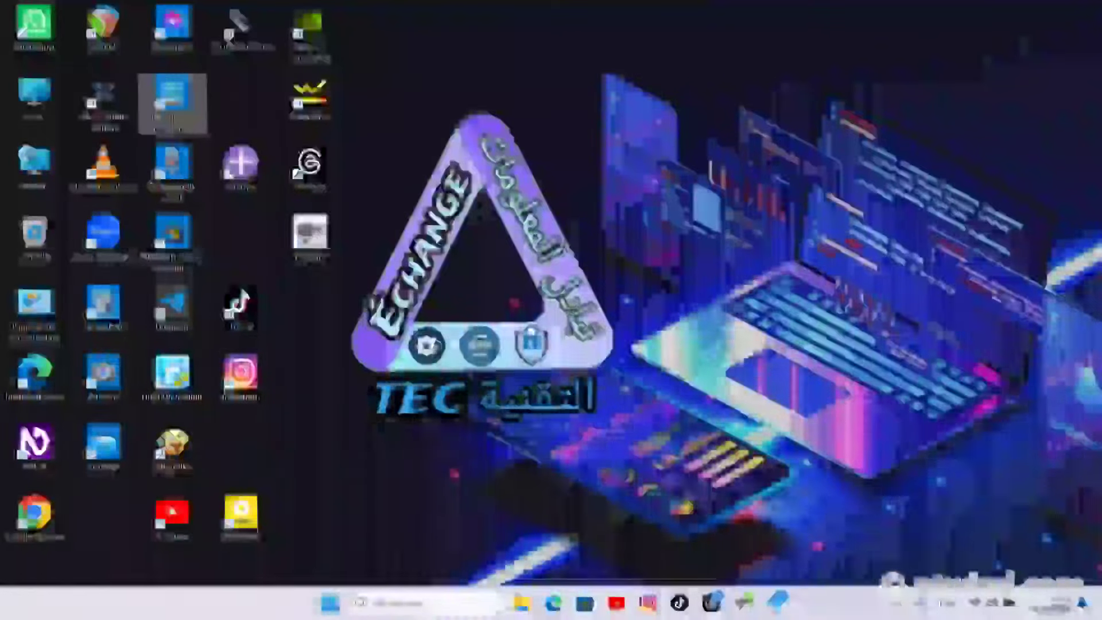
pyautogui.press('F2')
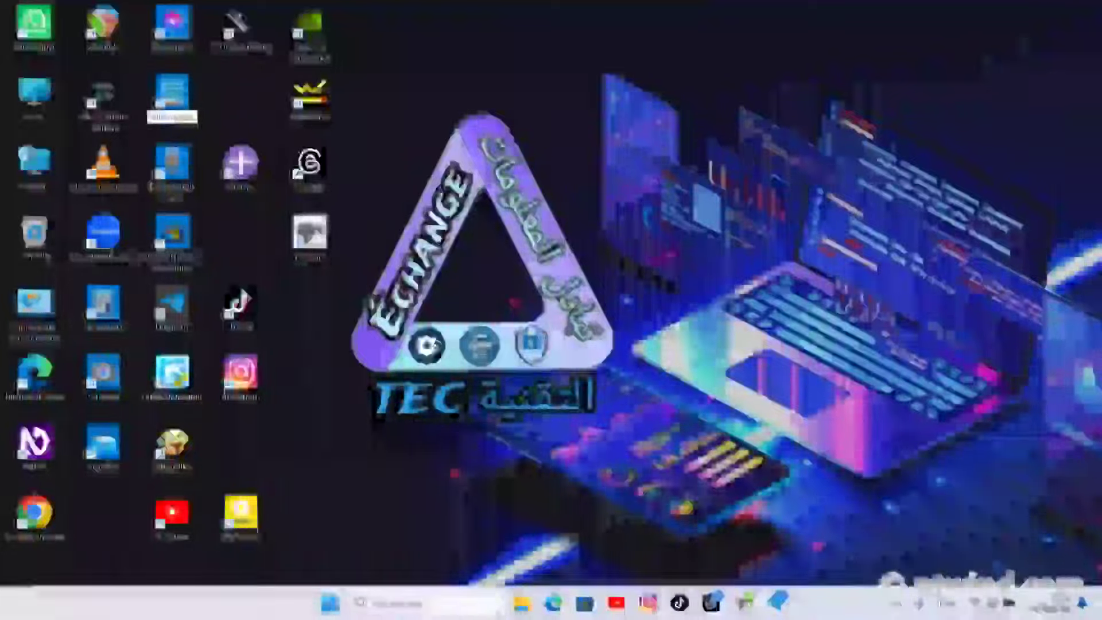
pyautogui.press('BackSpace')
pyautogui.press('Up')
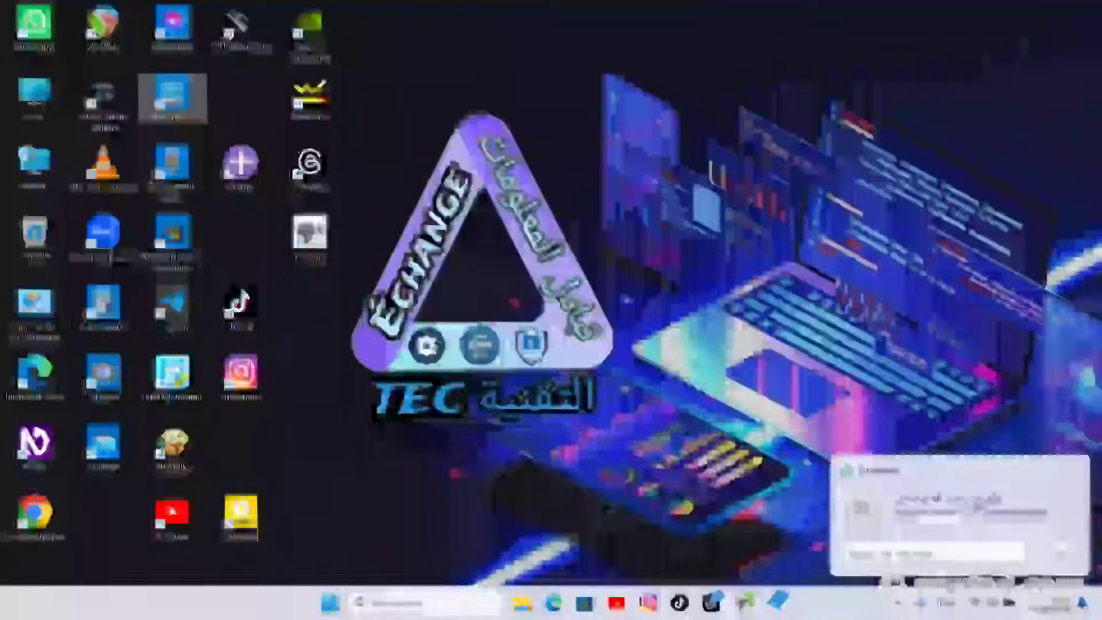